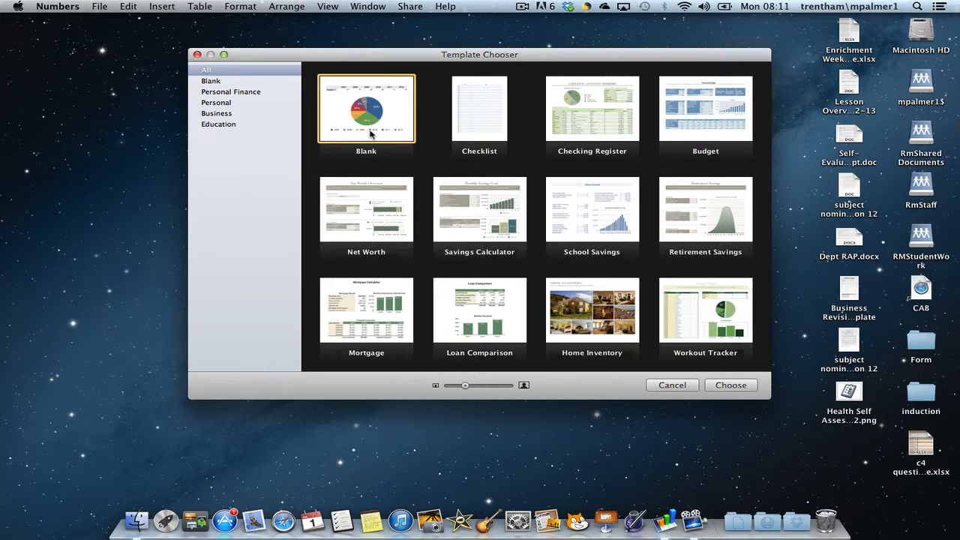
- Create a spreadsheet from the Blank template and replace its default table with a Basic table
left_click(731, 386)
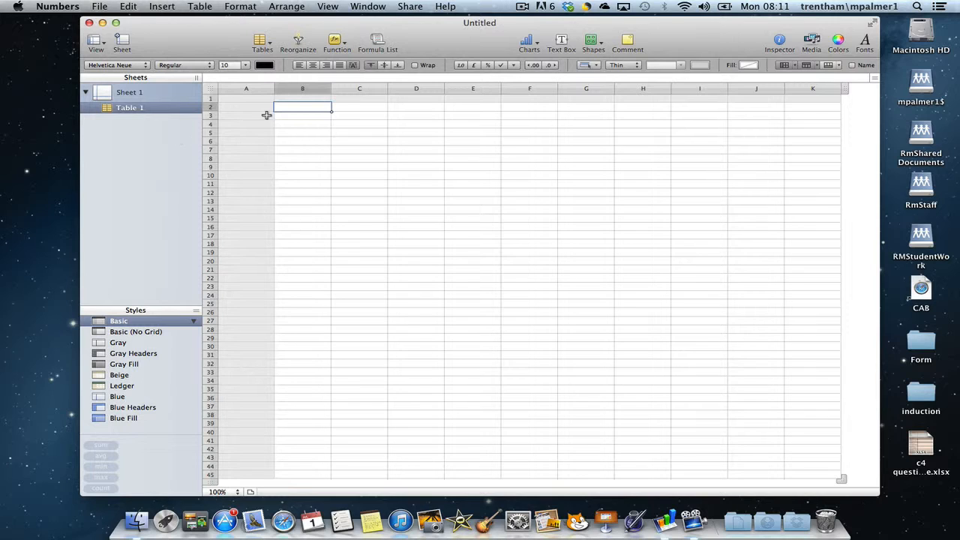
left_click(129, 110)
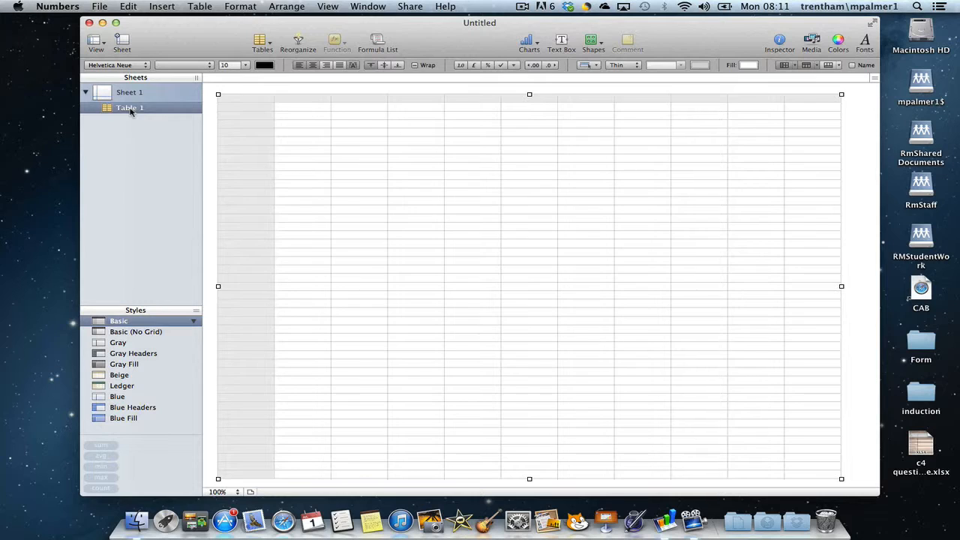
key("Delete")
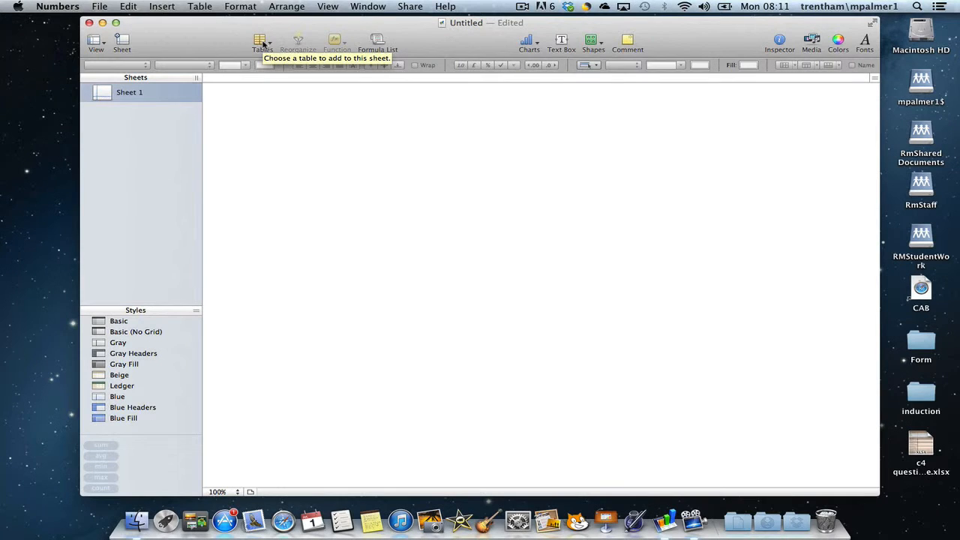
left_click(263, 43)
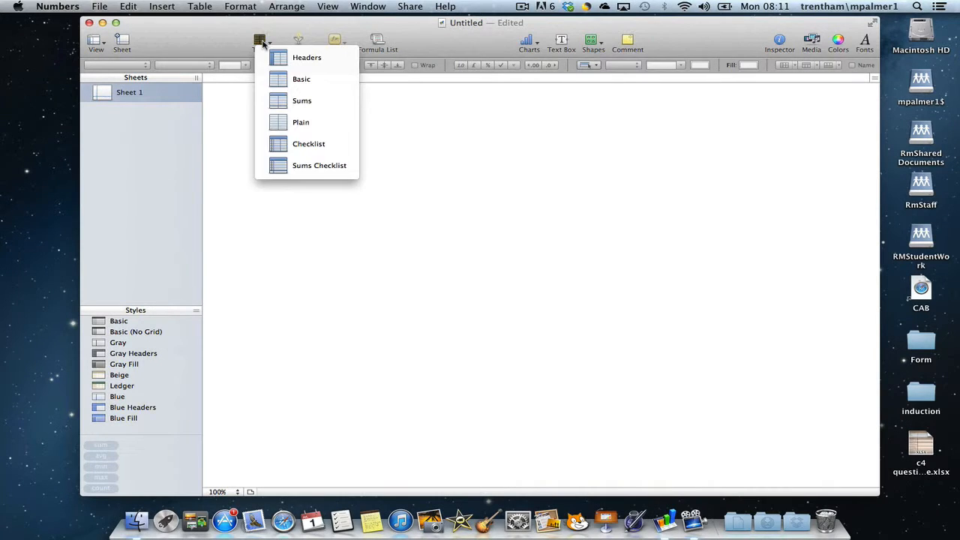
left_click(290, 80)
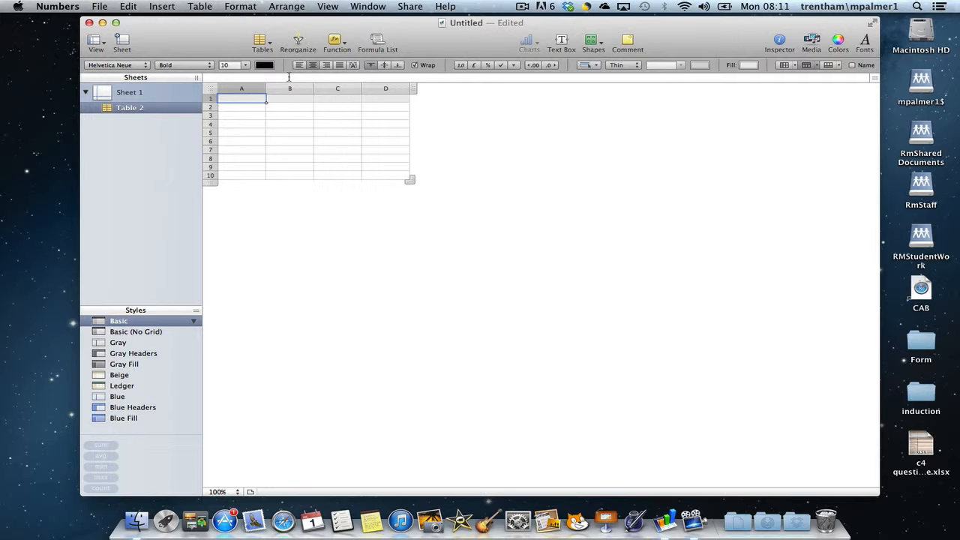
- Enter the headers Yes and No in A1 and B1, with the values 8 and 3 beneath them
type("Yes")
key("Tab")
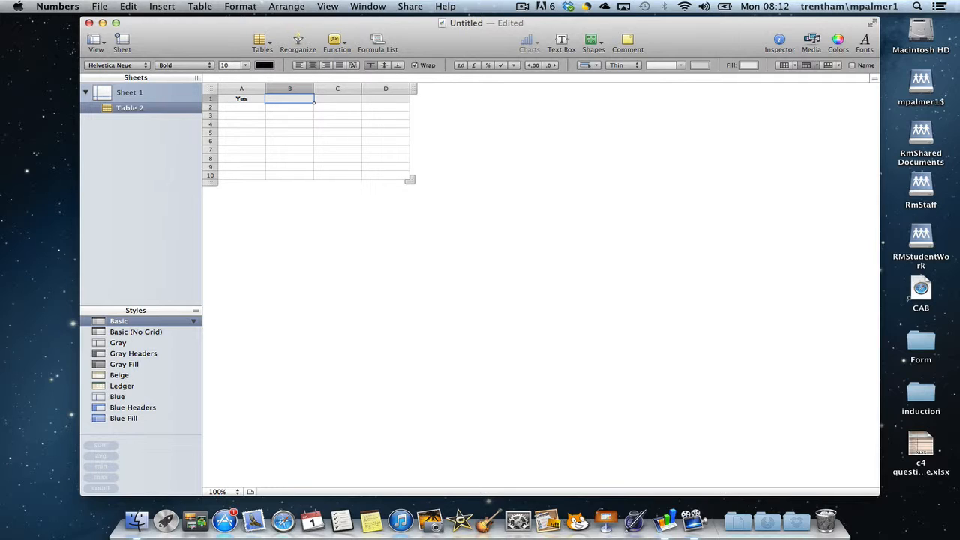
type("No")
key("Return")
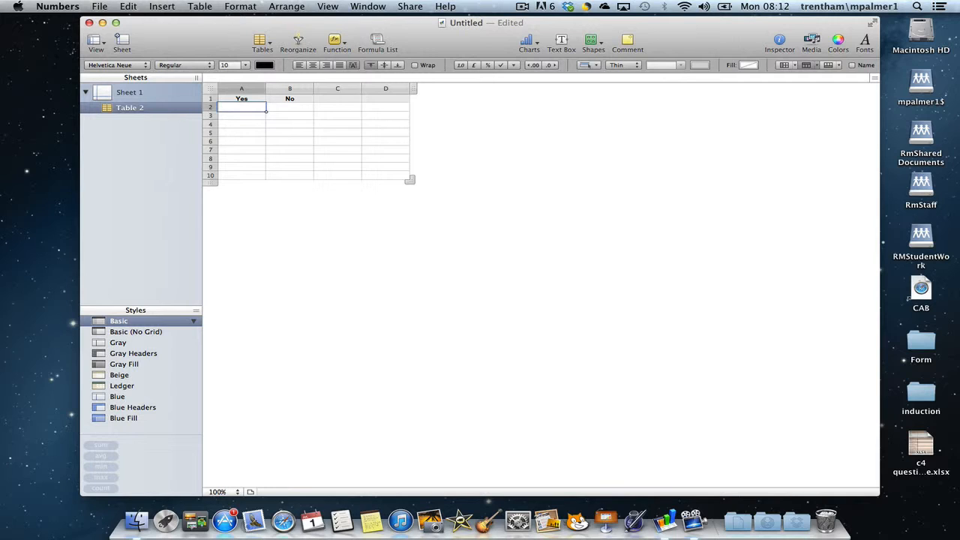
type("8")
key("Tab")
type("3")
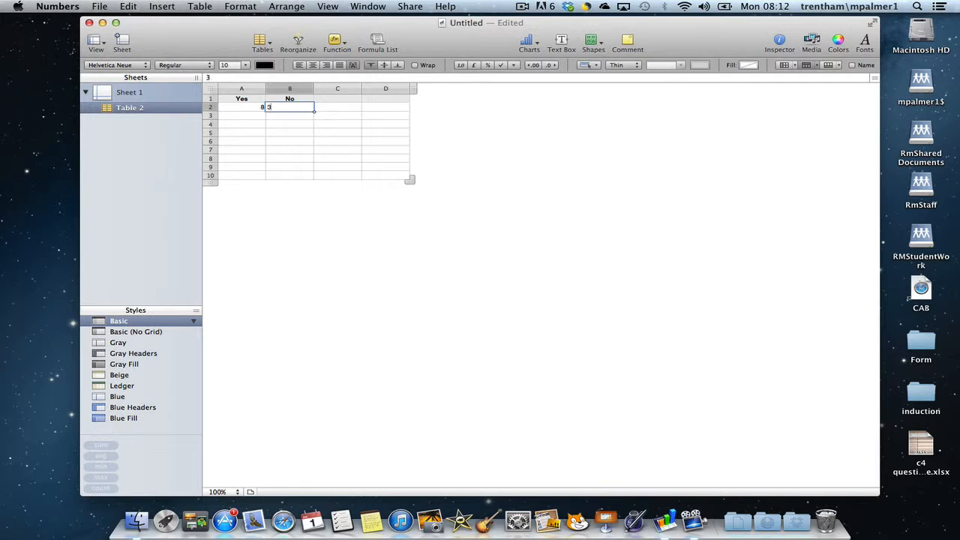
key("Tab")
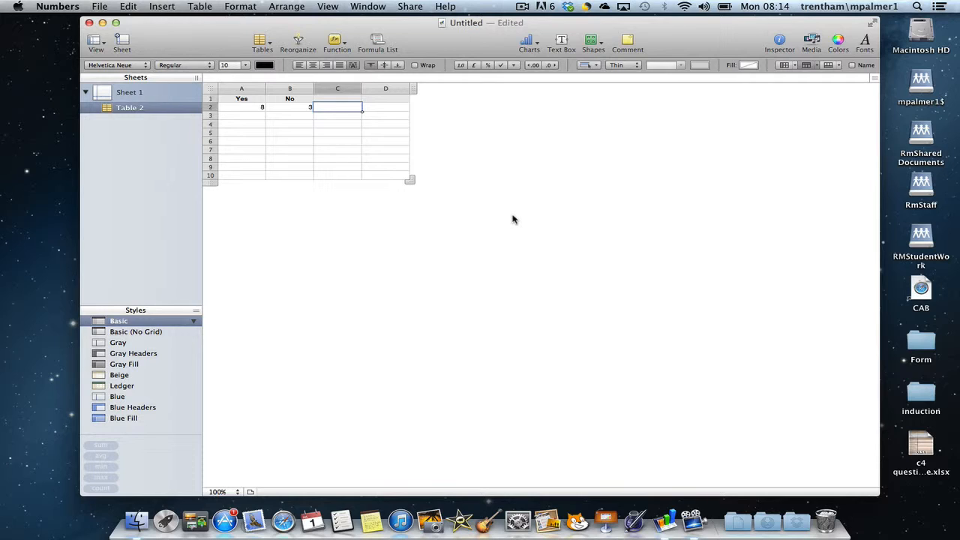
left_click(288, 132)
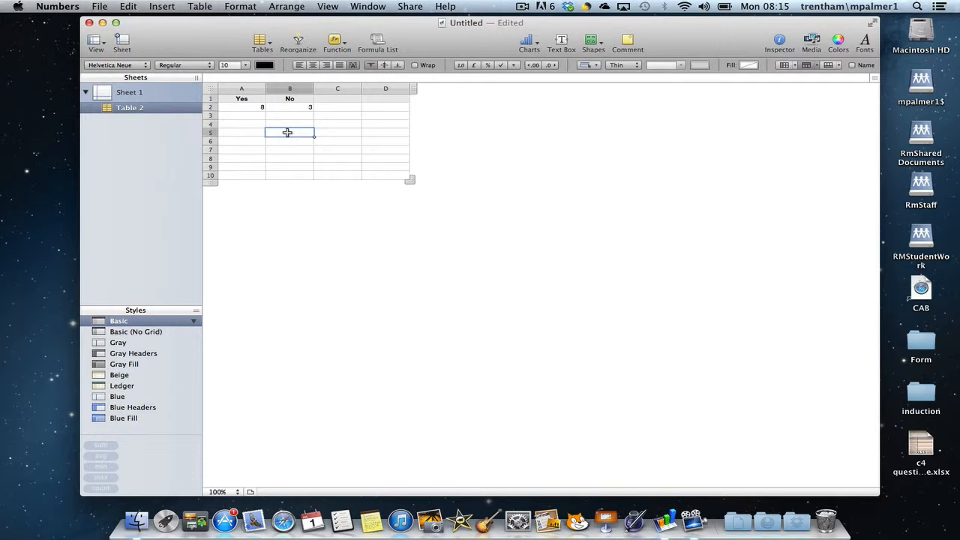
- Insert a 3D column chart from the Yes/No data in cells A1 to B2
left_click_drag(252, 99, 281, 107)
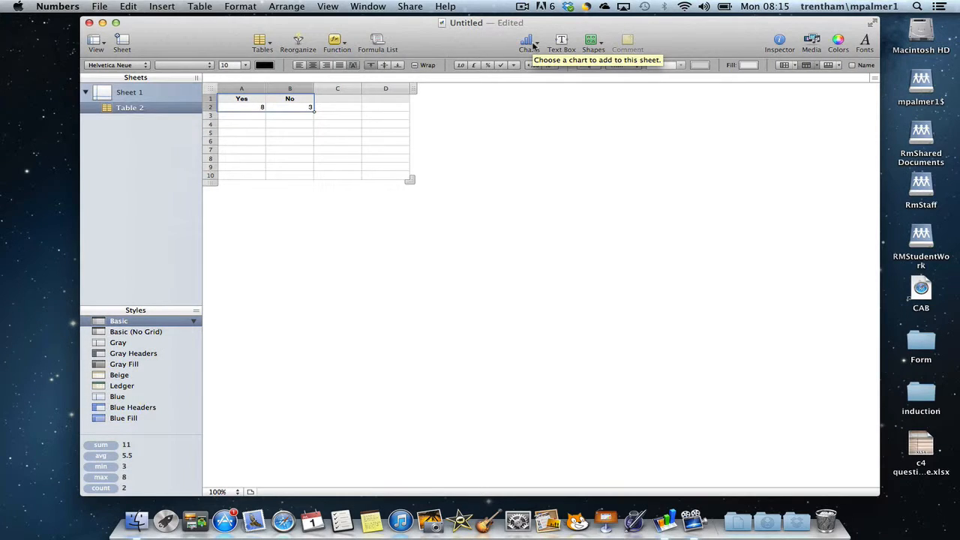
left_click(530, 43)
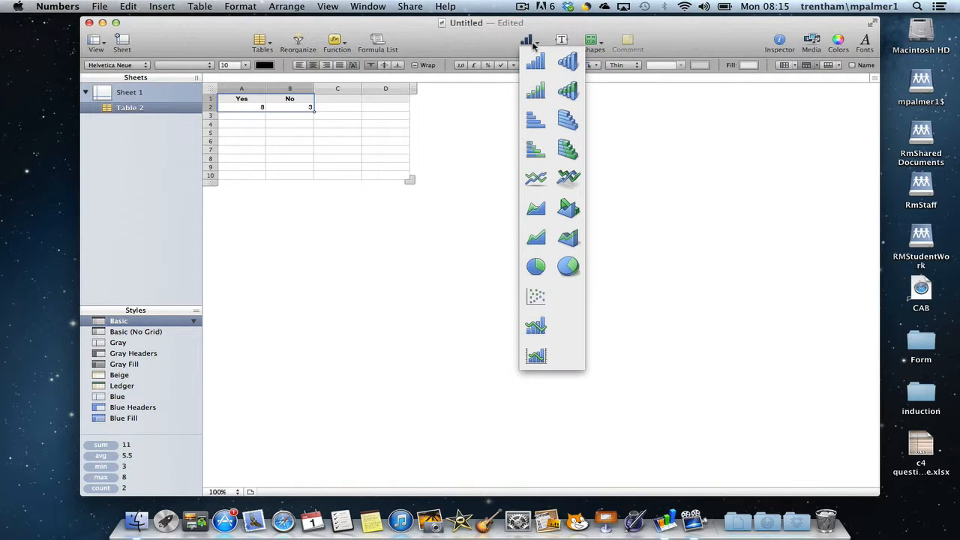
left_click(568, 63)
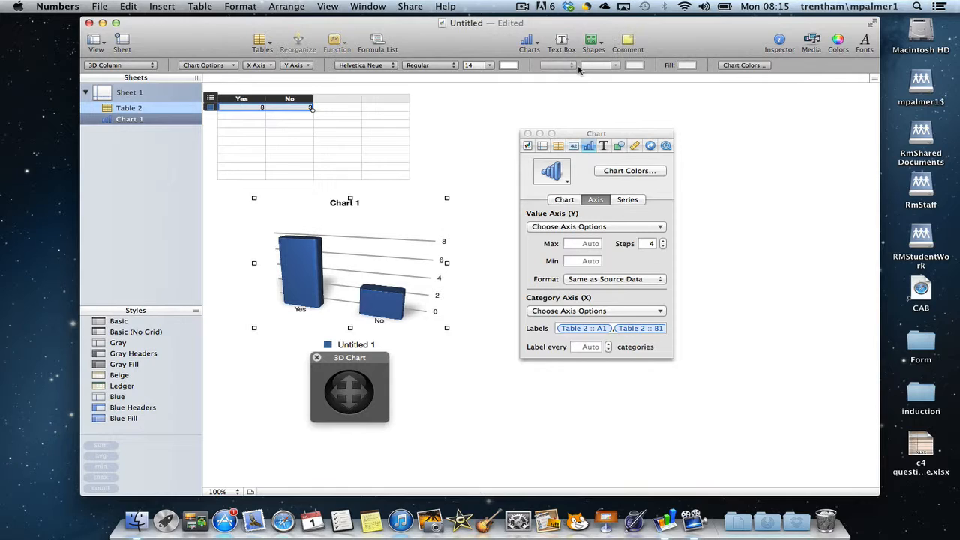
left_click(482, 213)
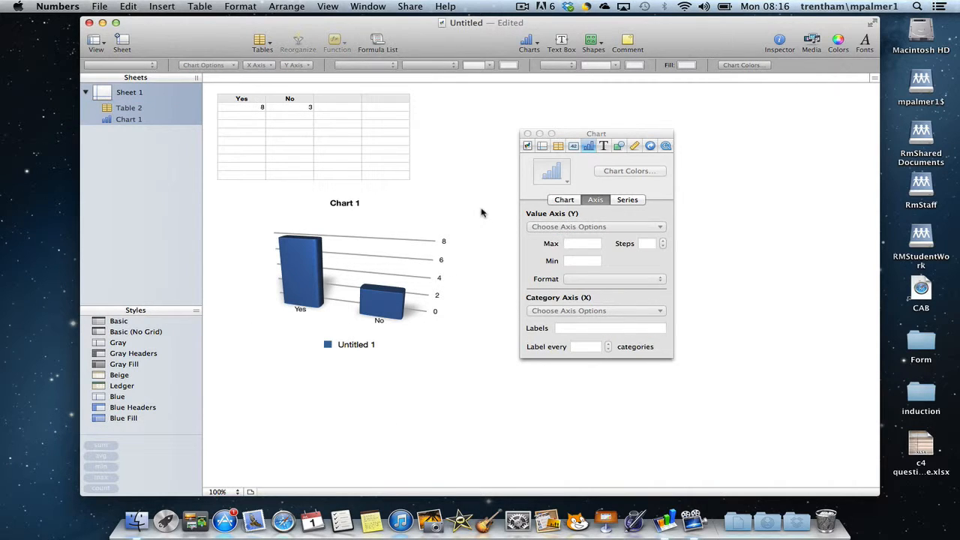
- Replace the chart's title with "Do you think that fox hunting is cruel?"
left_click(349, 204)
left_click(349, 204)
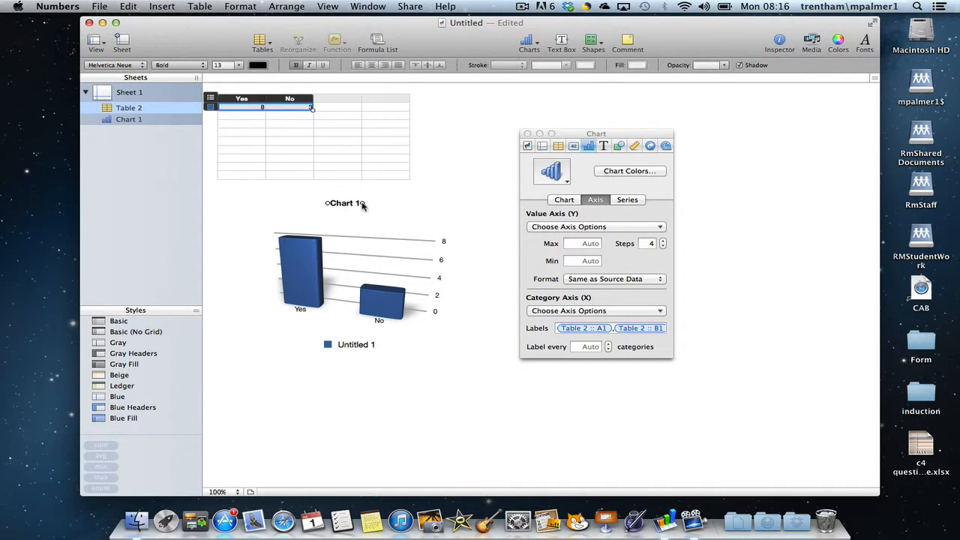
double_click(347, 204)
left_click(356, 204)
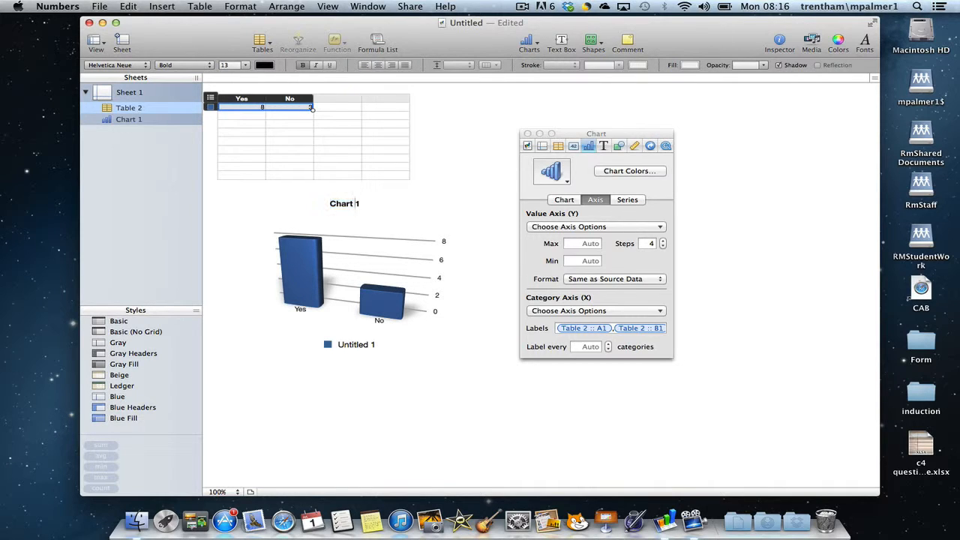
key("BackSpace")
key("BackSpace")
key("BackSpace")
key("BackSpace")
key("BackSpace")
key("BackSpace")
key("BackSpace")
type("Do you think that fox hunting is crue")
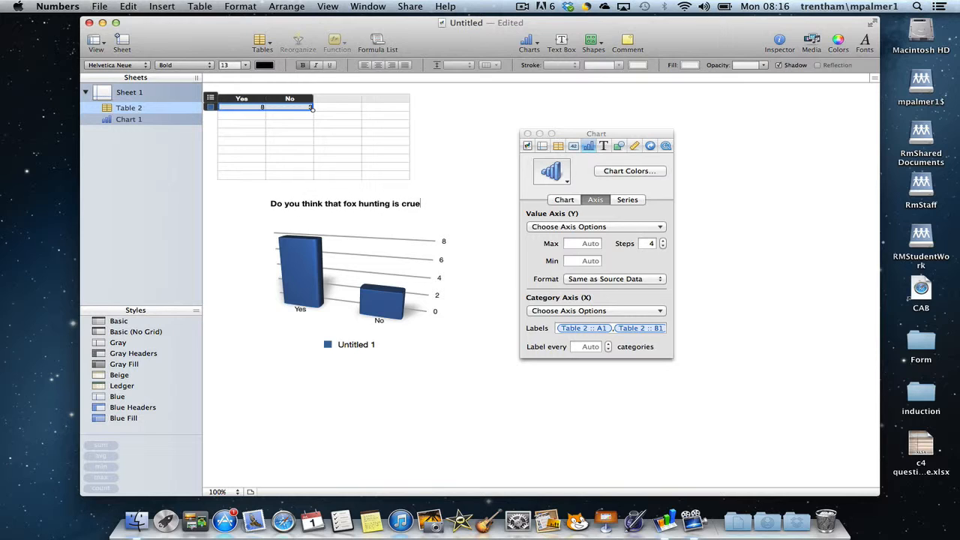
type("l?")
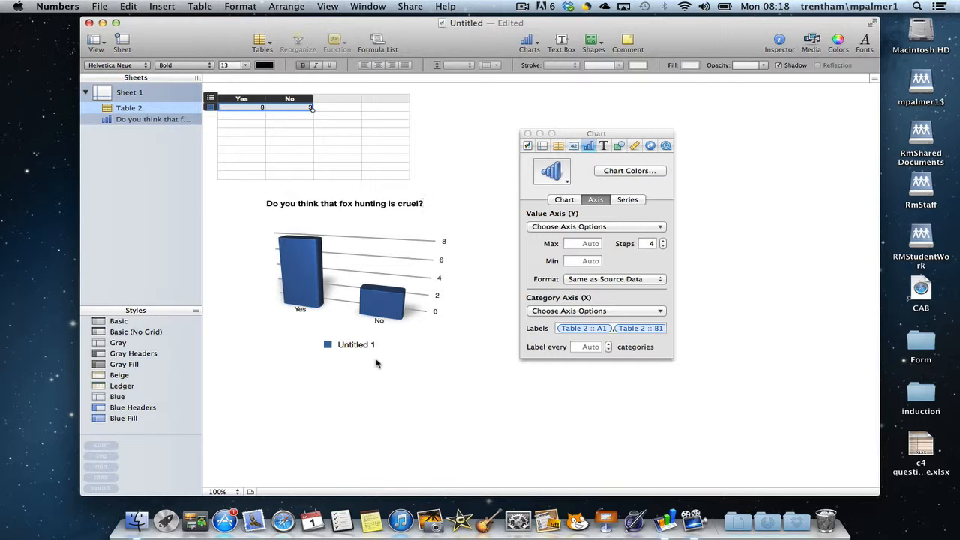
- Delete the legend below the column chart
left_click(355, 346)
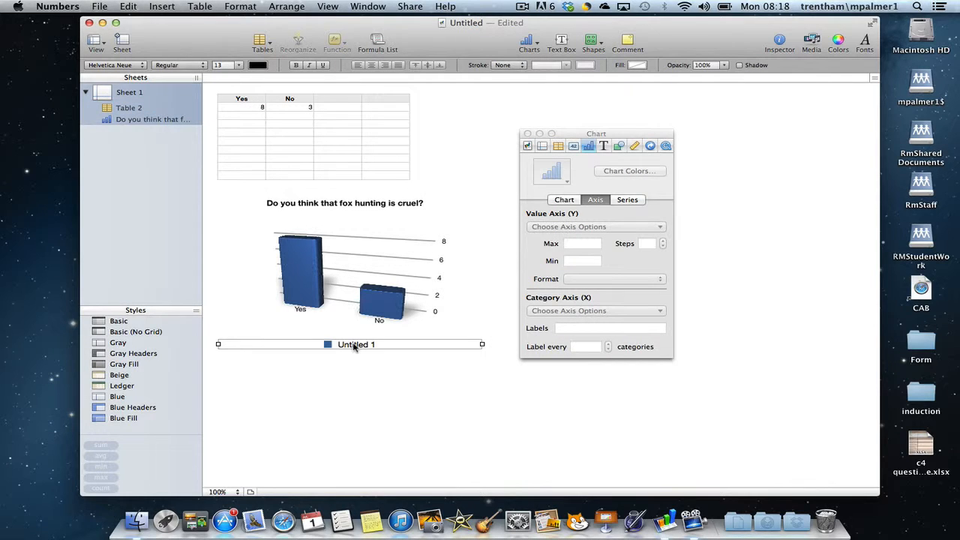
key("Delete")
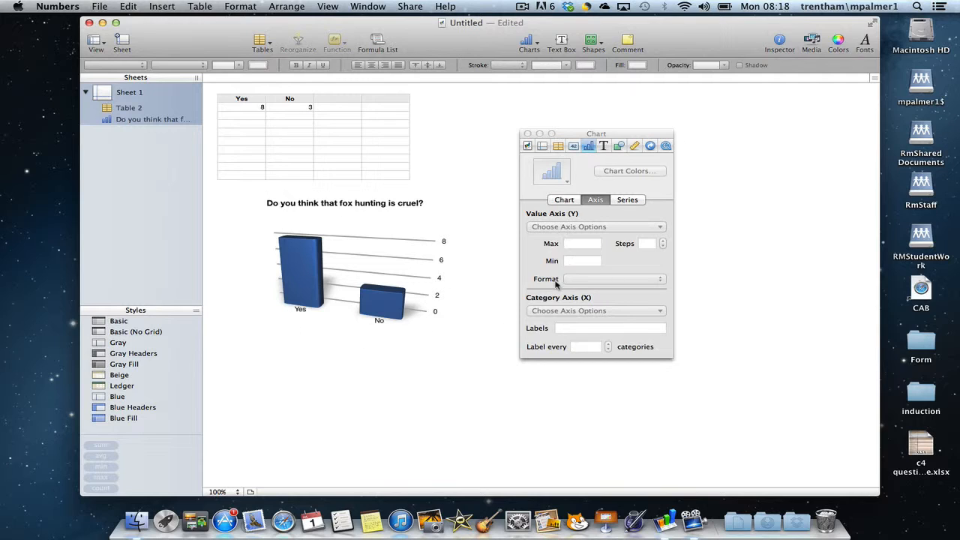
left_click(563, 200)
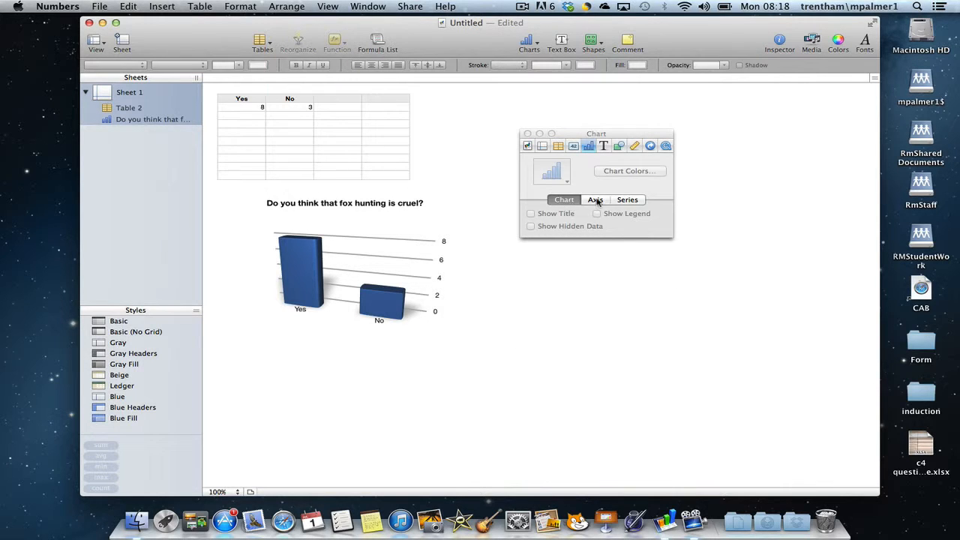
left_click(597, 200)
left_click(624, 201)
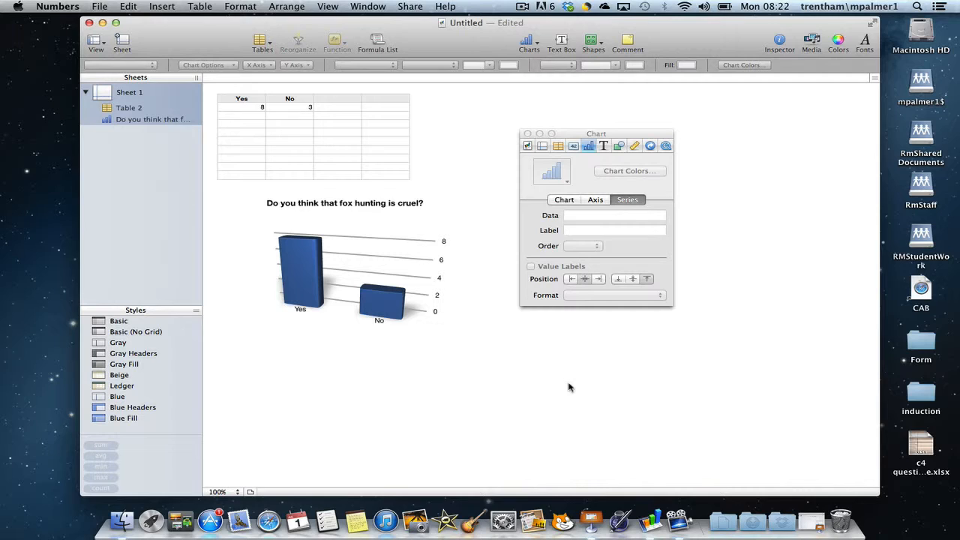
- Copy the finished chart, switch to the Keynote presentation and paste it onto the My Survey slide
left_click(374, 221)
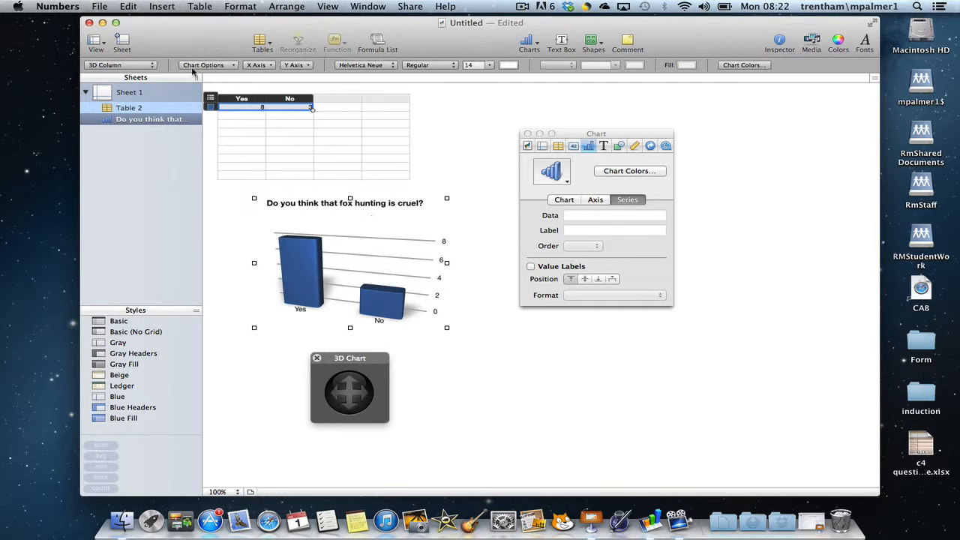
left_click(128, 7)
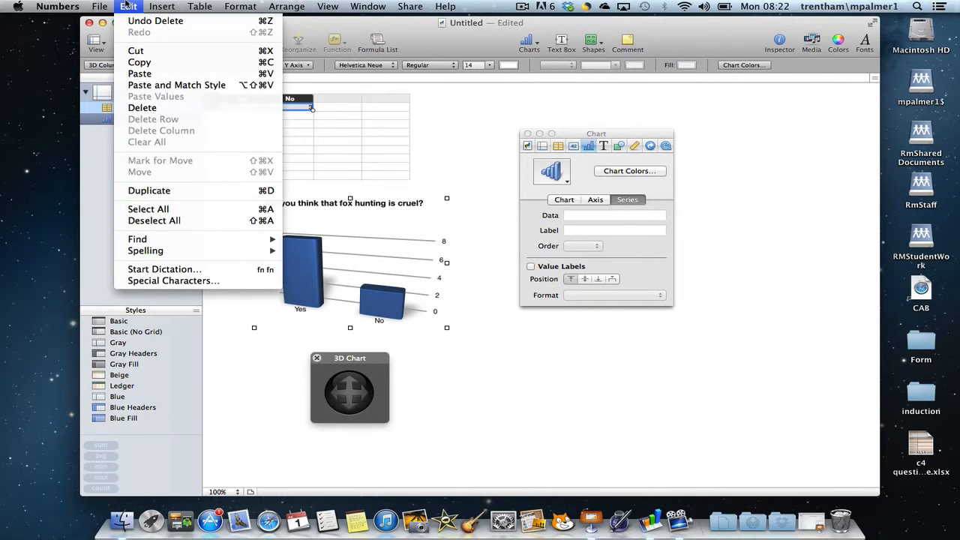
left_click(139, 63)
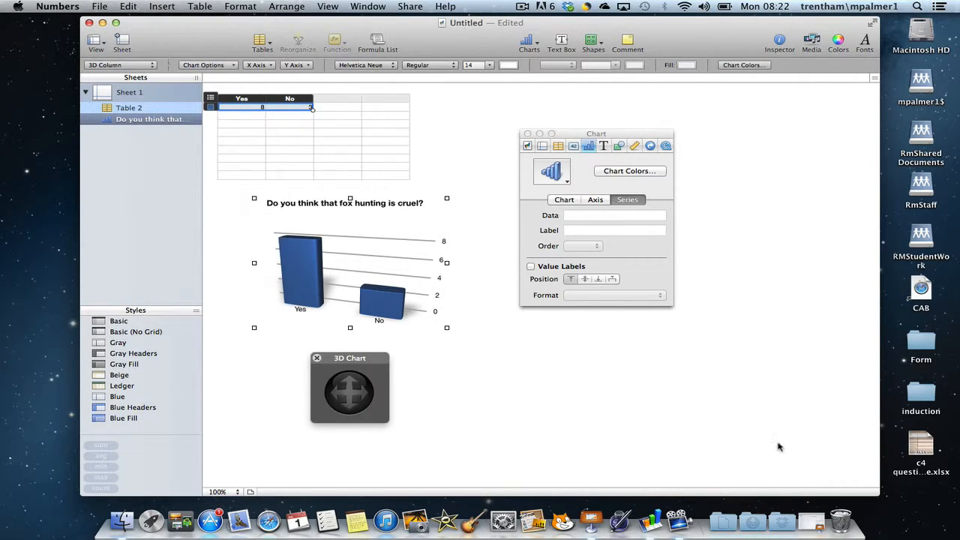
left_click(812, 522)
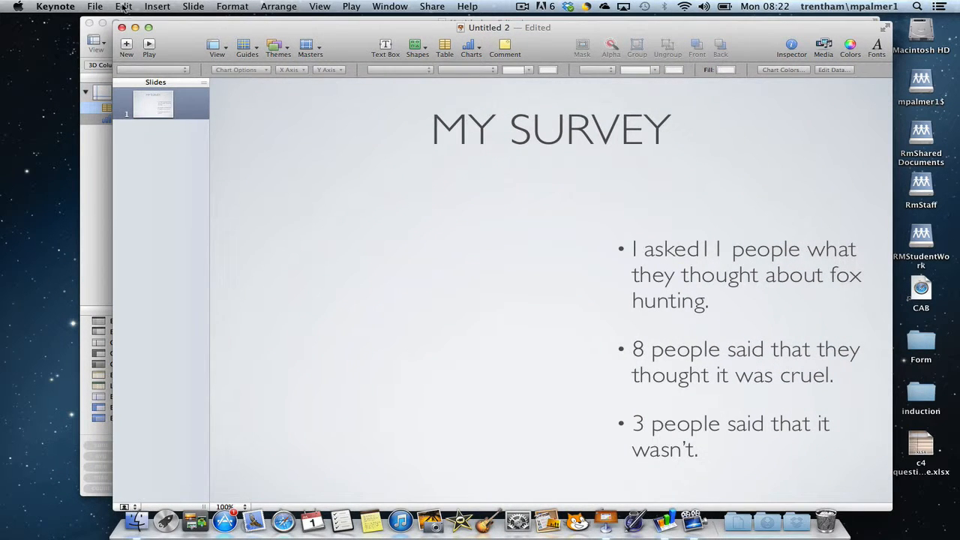
left_click(123, 7)
left_click(148, 69)
left_click(125, 5)
left_click(135, 75)
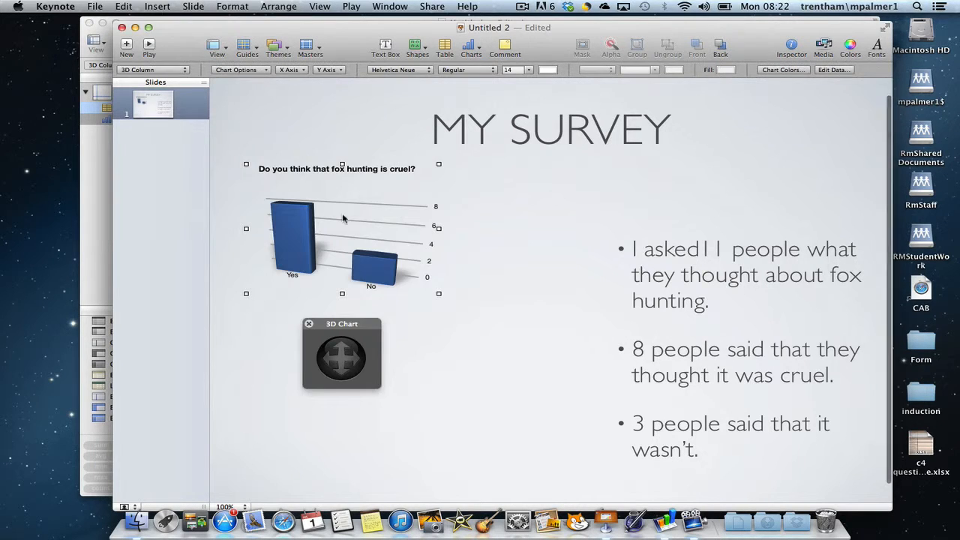
- Move and enlarge the pasted chart to fill the empty area beside the bullet text, slightly adjusting its 3D viewing angle
left_click_drag(343, 216, 320, 253)
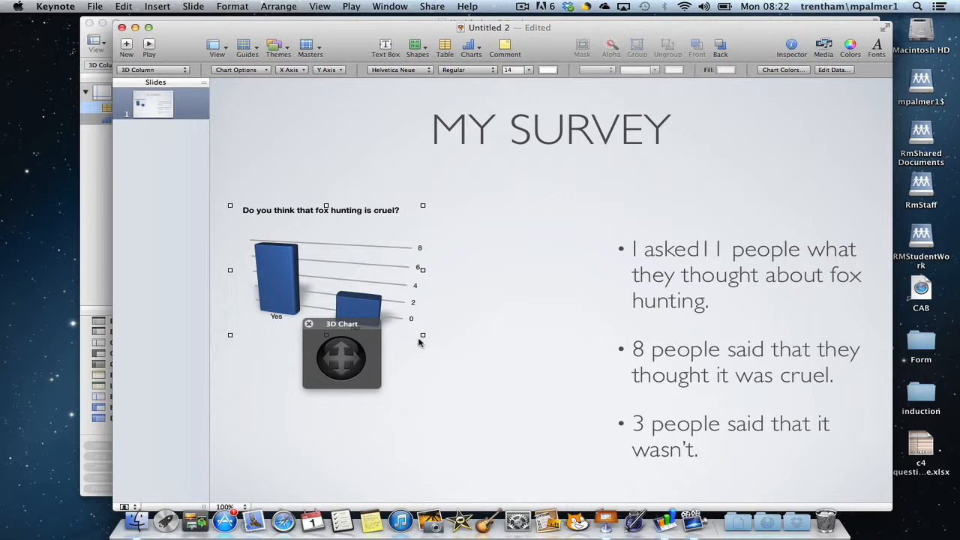
left_click_drag(422, 336, 559, 445)
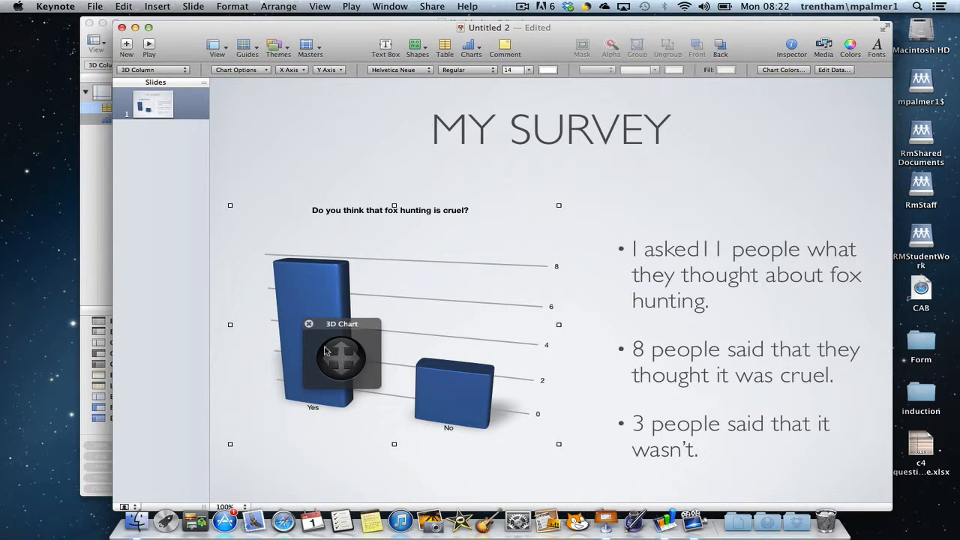
mouse_move(343, 358)
left_mouse_down()
mouse_move(344, 379)
mouse_move(346, 370)
mouse_move(335, 374)
left_mouse_up()
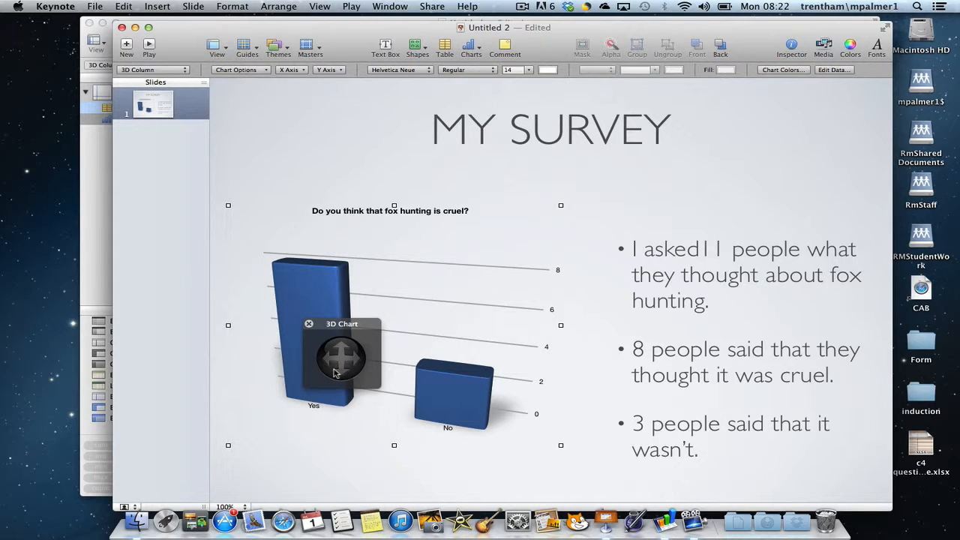